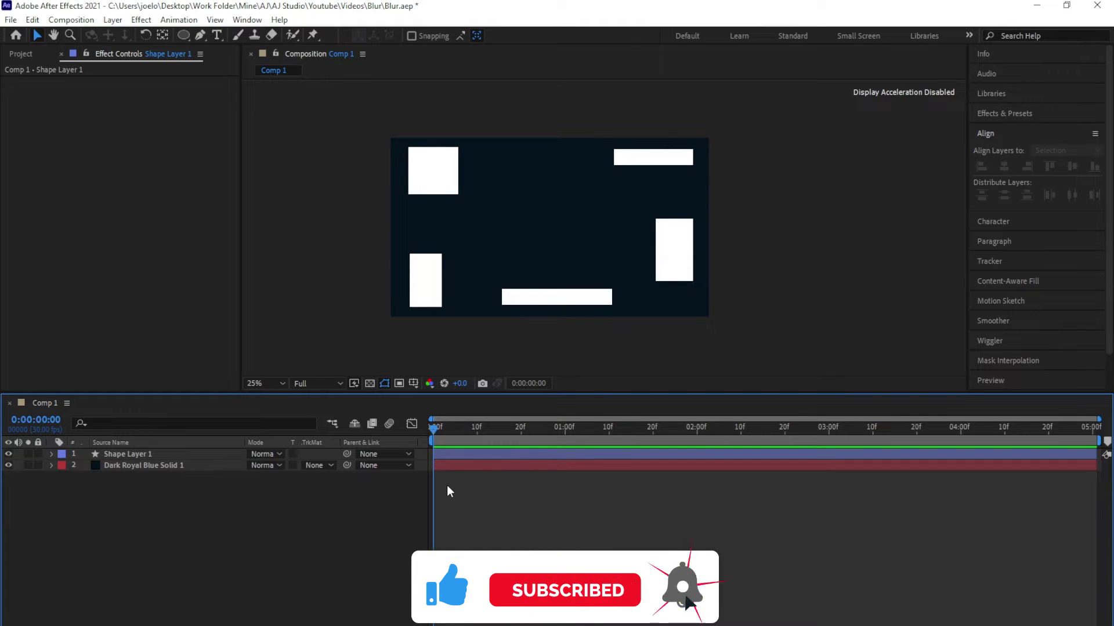
# Look over the rectangles layer and the dark blue background solid without adding a new layer.
pyautogui.click(450, 452)
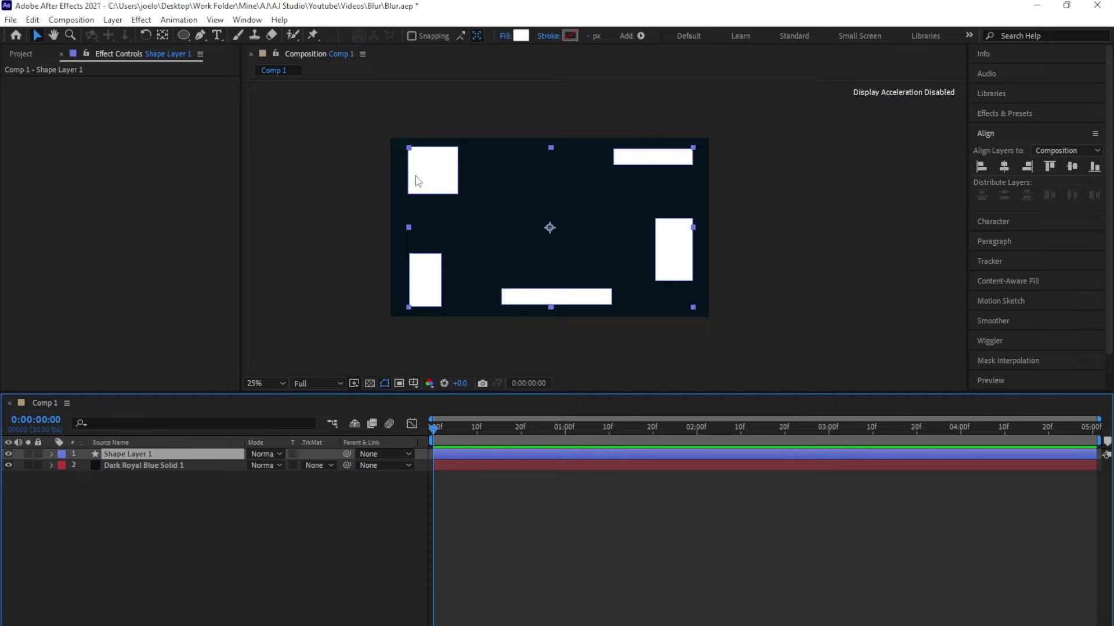
pyautogui.click(200, 468)
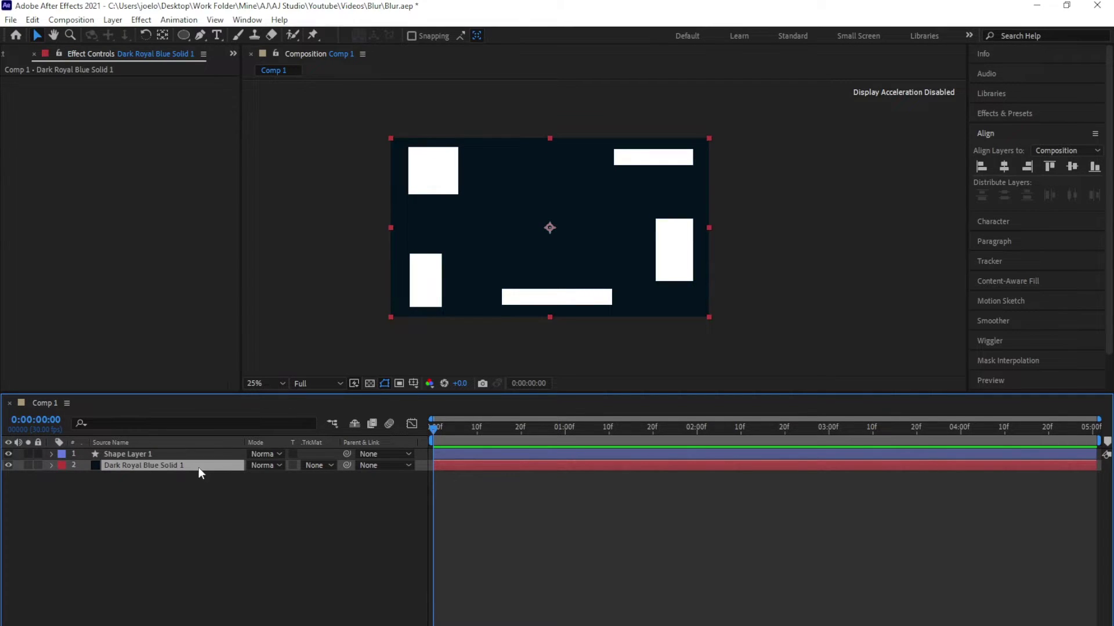
pyautogui.click(210, 502)
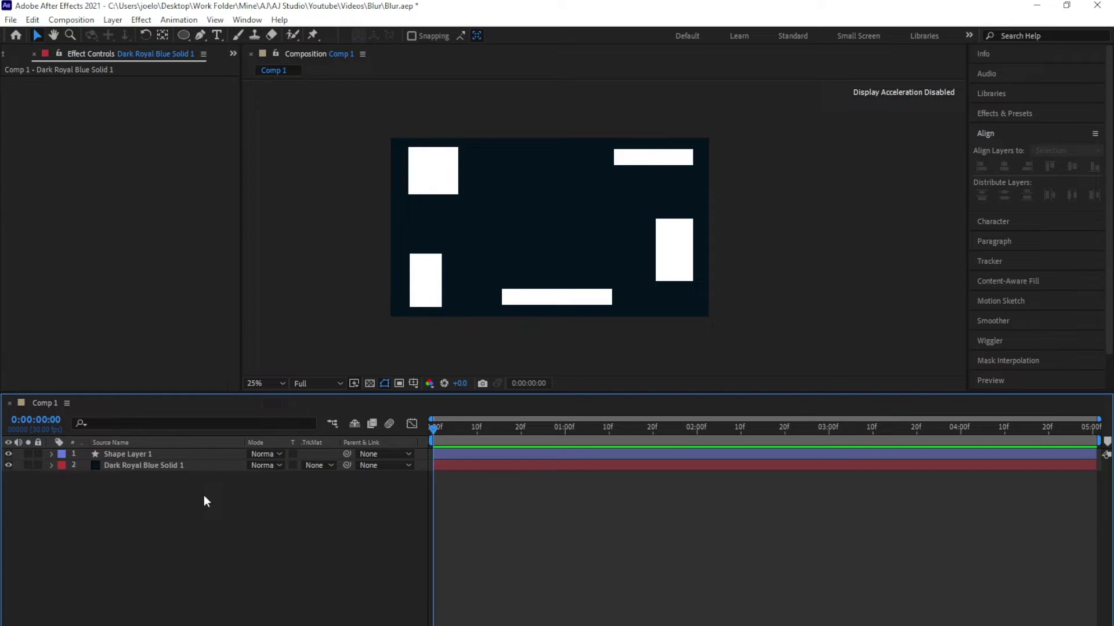
pyautogui.rightClick(214, 493)
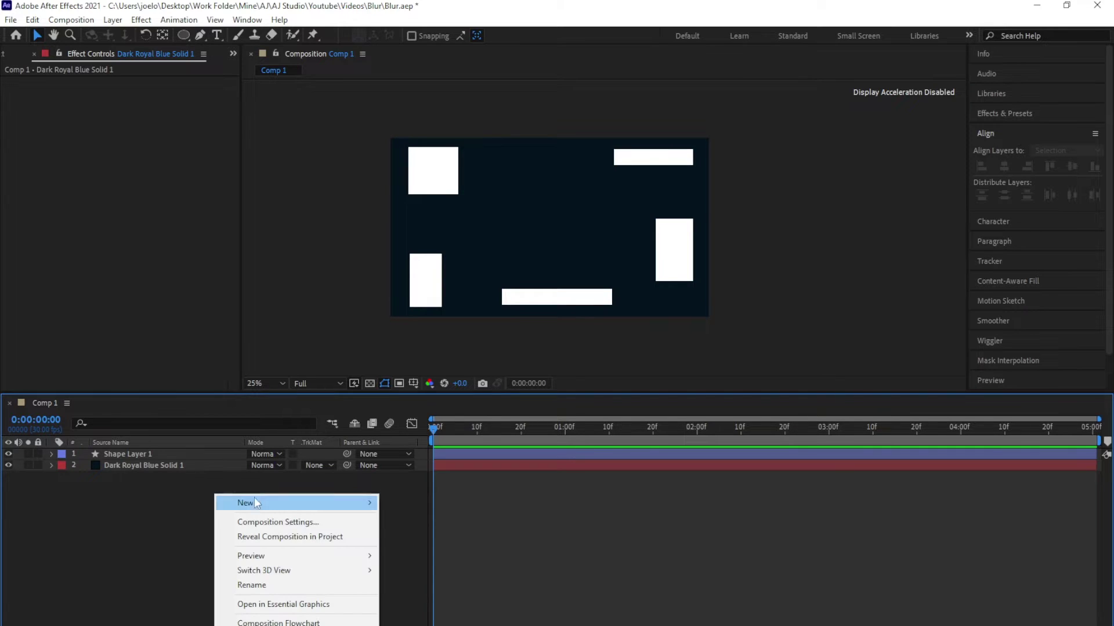
pyautogui.moveTo(269, 502)
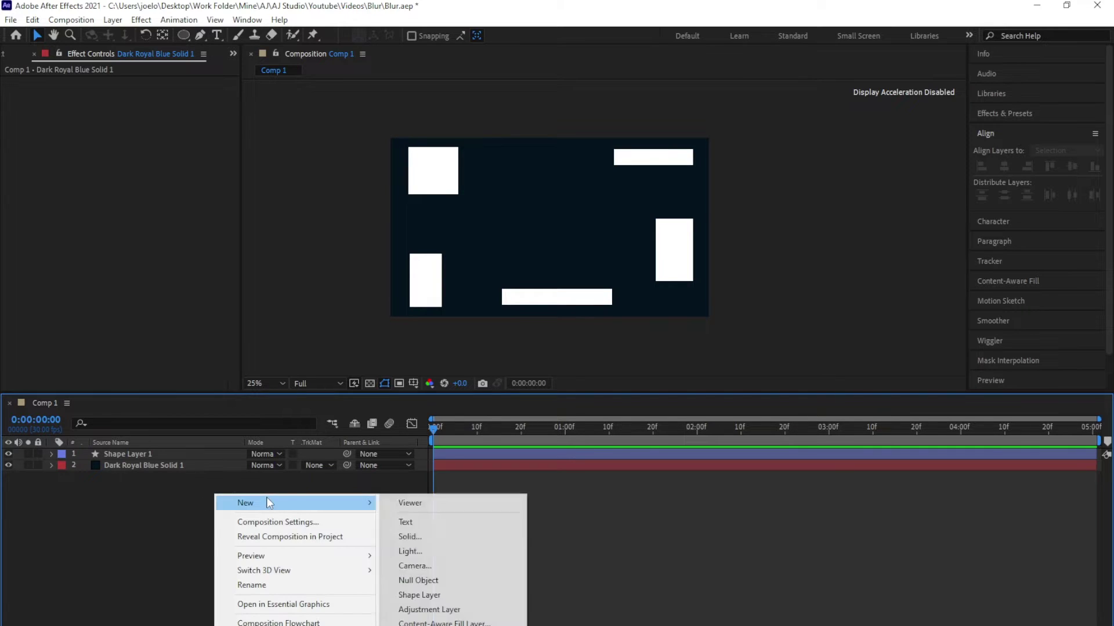
pyautogui.click(169, 523)
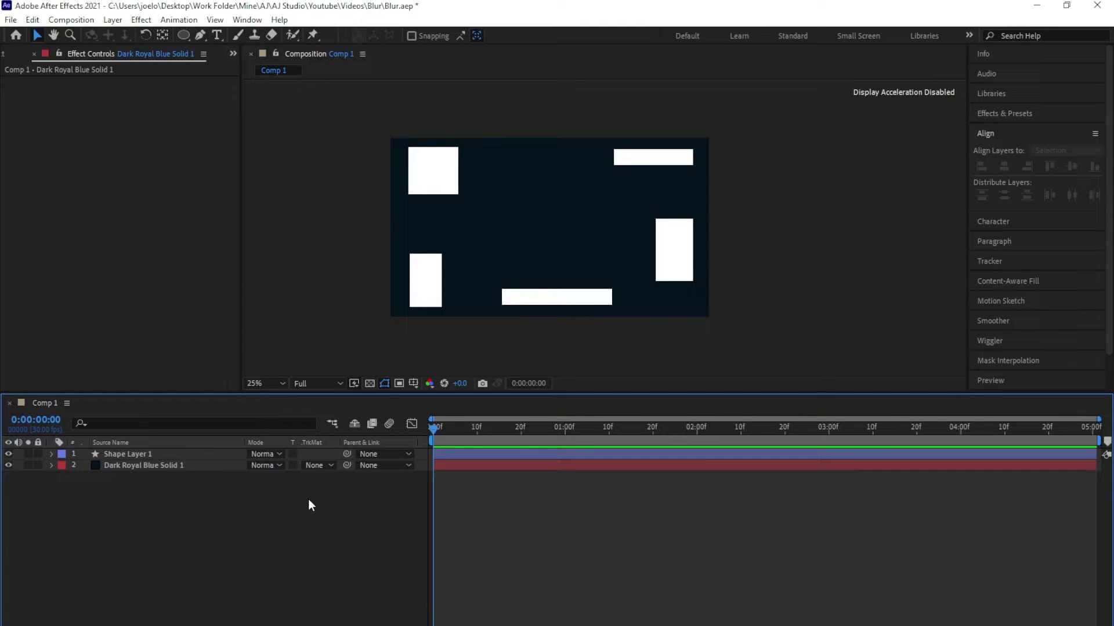
# Apply Blur & Sharpen > CC Radial Fast Blur (Amount 50, center 960,540) to Shape Layer 1.
pyautogui.click(151, 453)
pyautogui.click(141, 20)
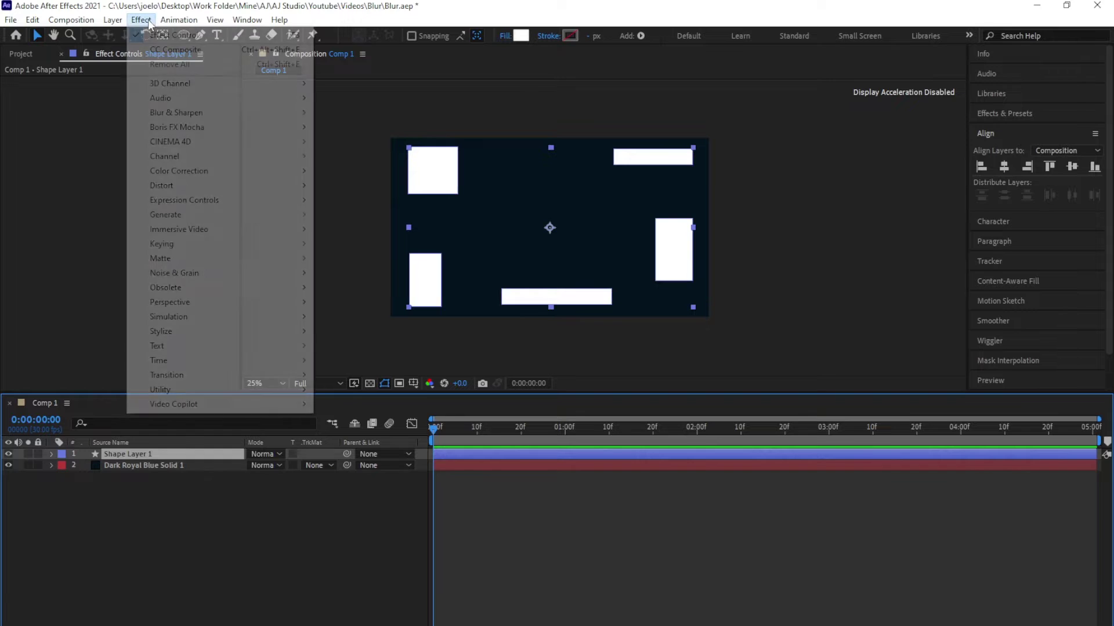
pyautogui.moveTo(199, 169)
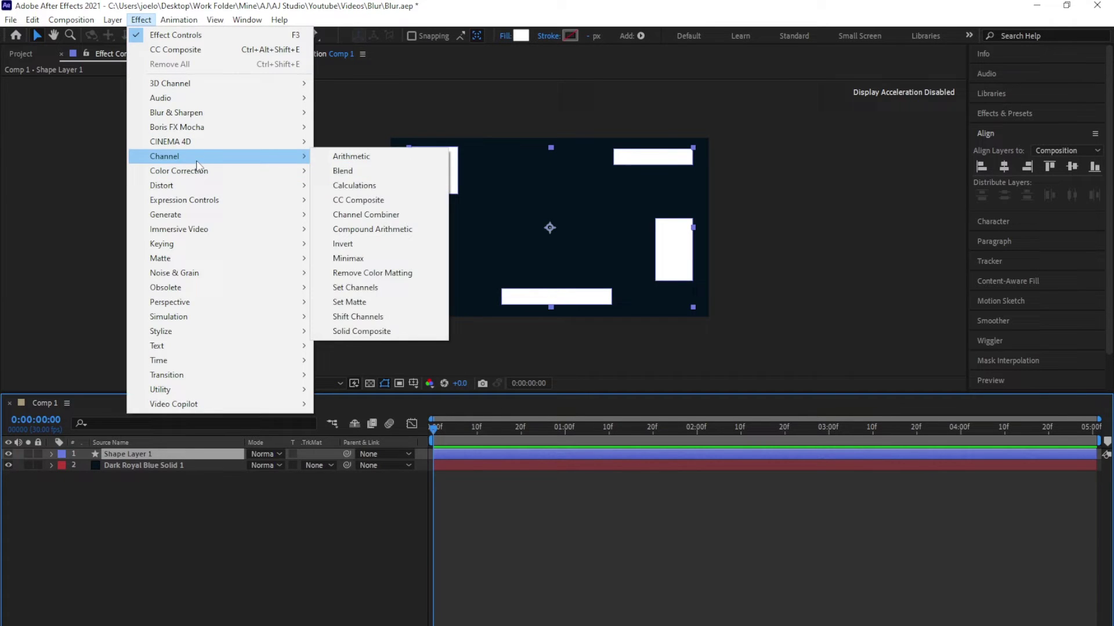
pyautogui.moveTo(172, 114)
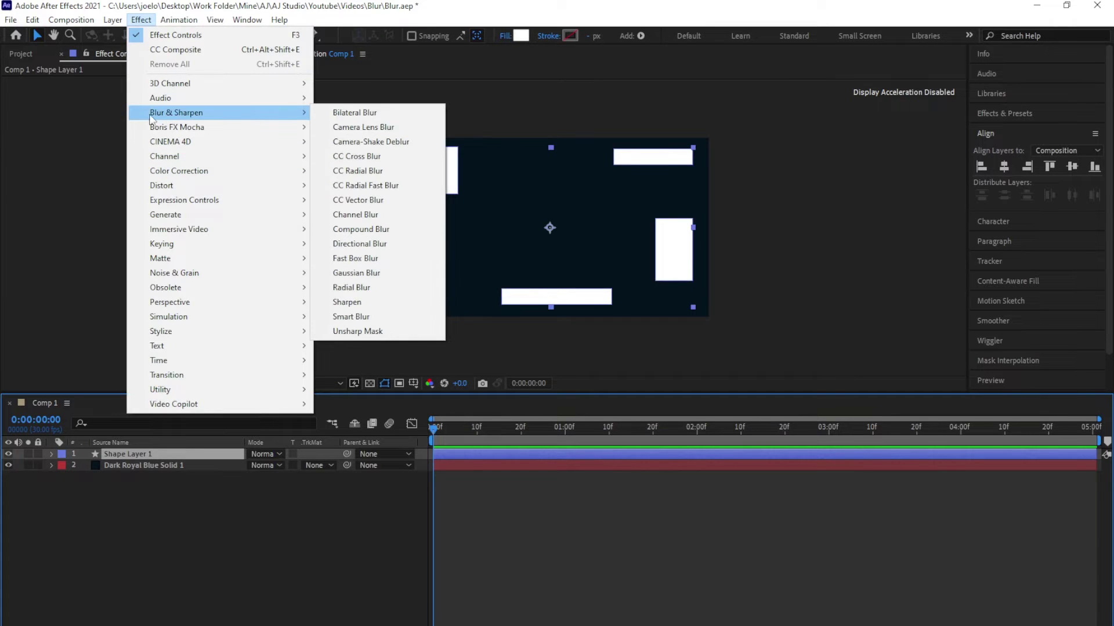
pyautogui.click(354, 187)
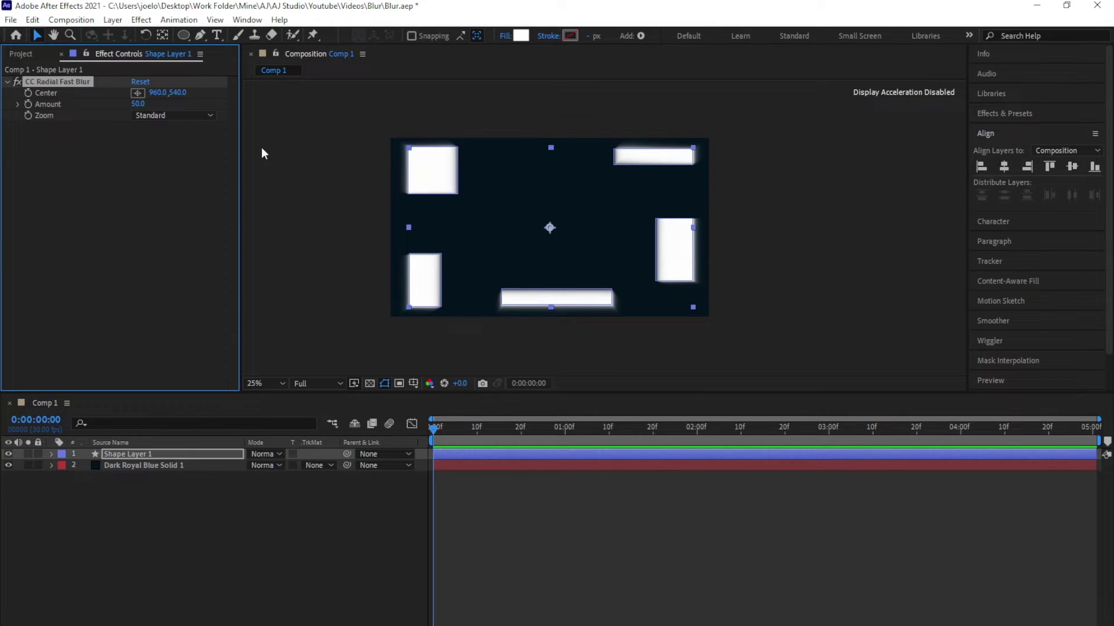
# Set the CC Radial Fast Blur Amount to 85.
pyautogui.click(137, 104)
pyautogui.write('85')
pyautogui.press('Return')
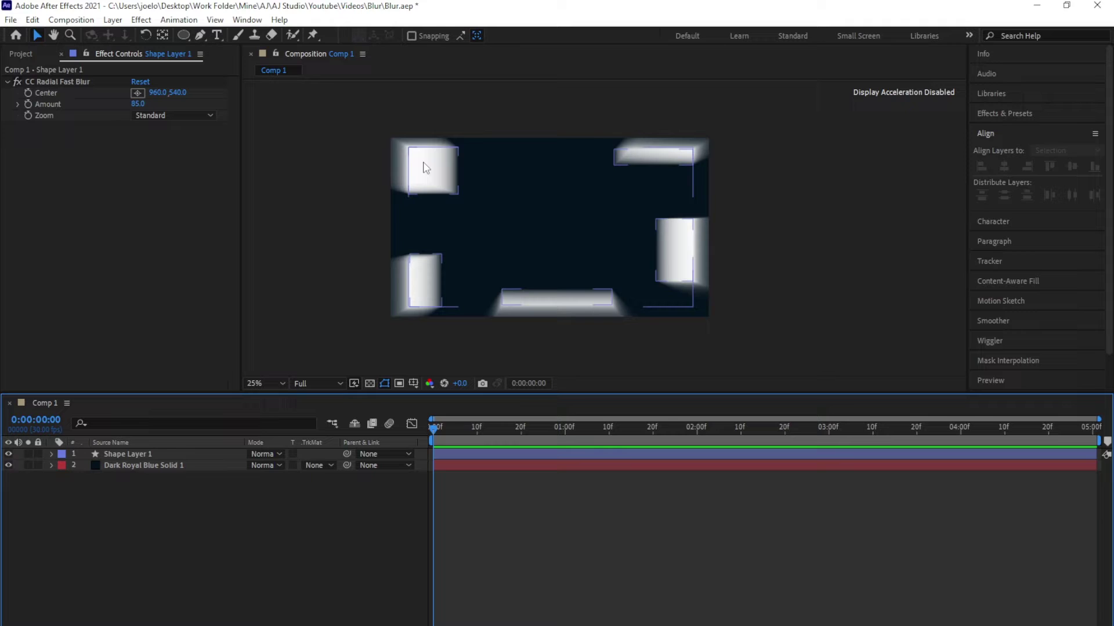
pyautogui.click(72, 129)
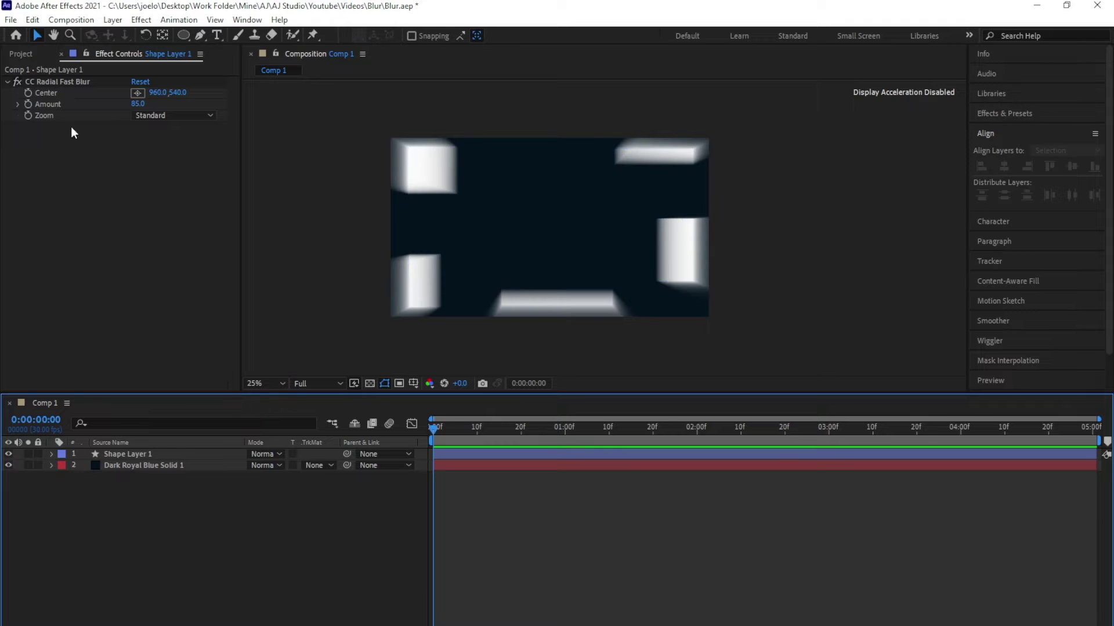
# Switch the blur's Zoom mode to Brightest and deselect the layer to view the streaks.
pyautogui.click(148, 116)
pyautogui.click(165, 145)
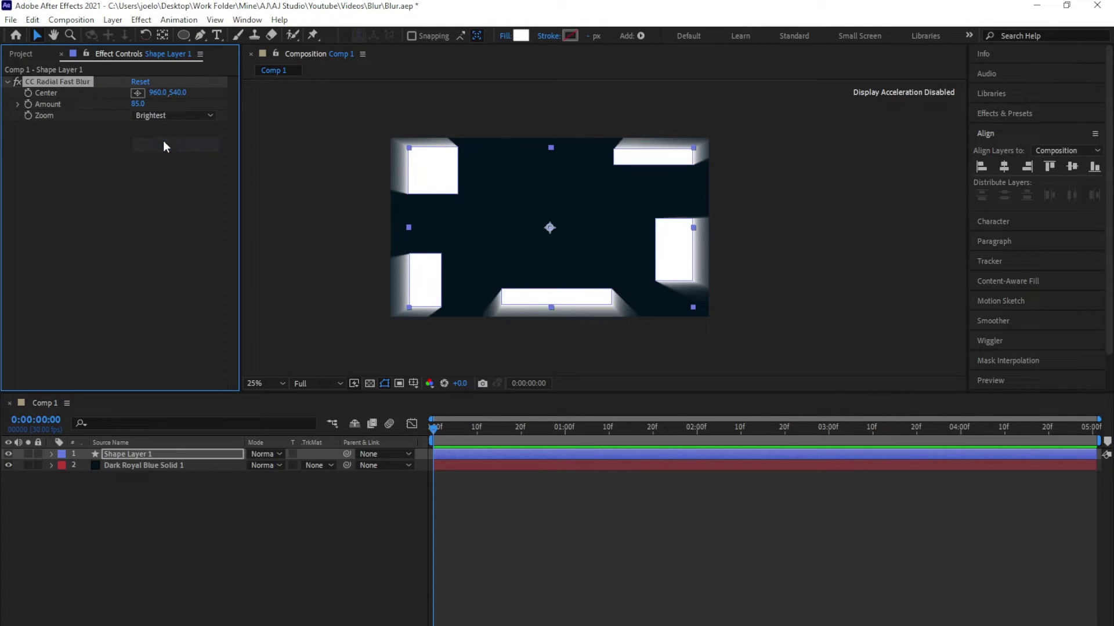
pyautogui.click(538, 508)
pyautogui.scroll(4, 417, 133)
pyautogui.scroll(-6, 510, 224)
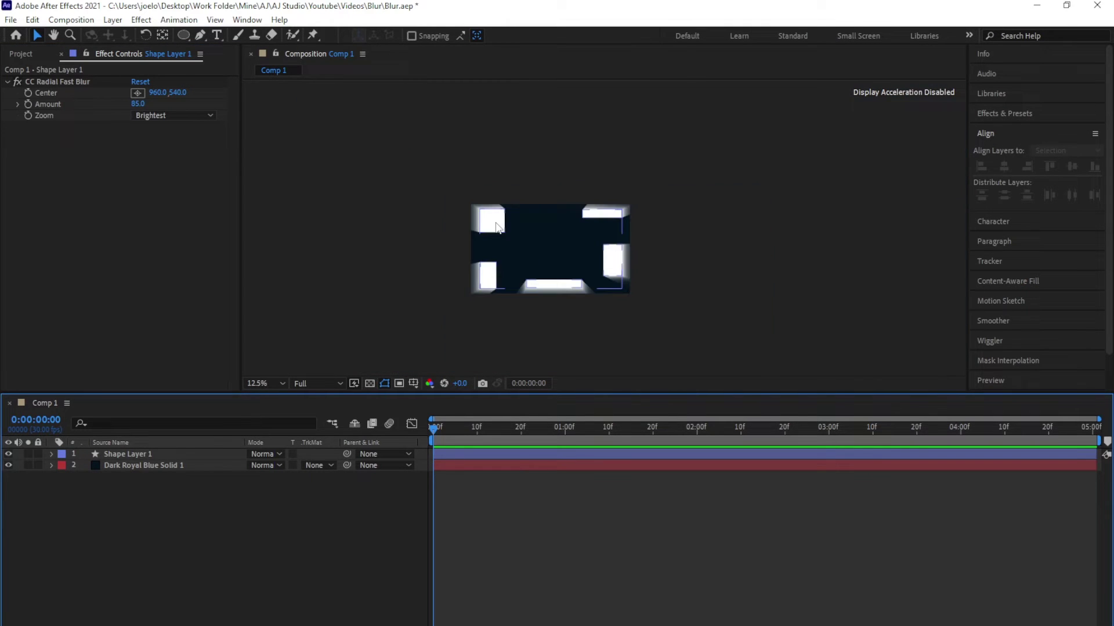
pyautogui.scroll(1, 485, 179)
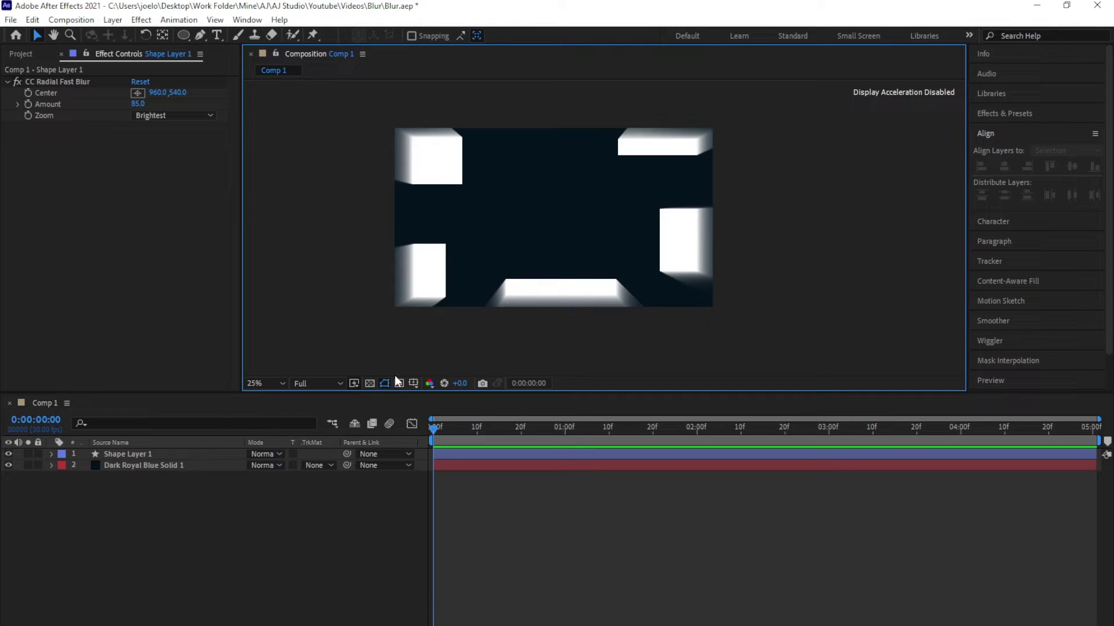
# Add Generate > Gradient Ramp to Shape Layer 1, shading black at top to white below.
pyautogui.click(140, 457)
pyautogui.click(140, 20)
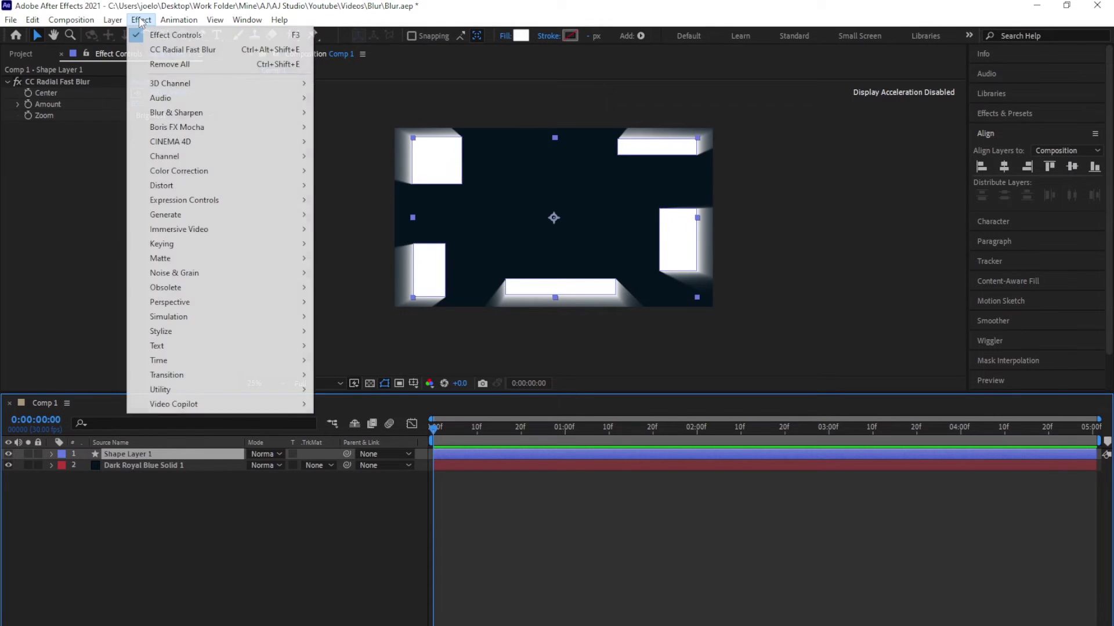
pyautogui.moveTo(229, 214)
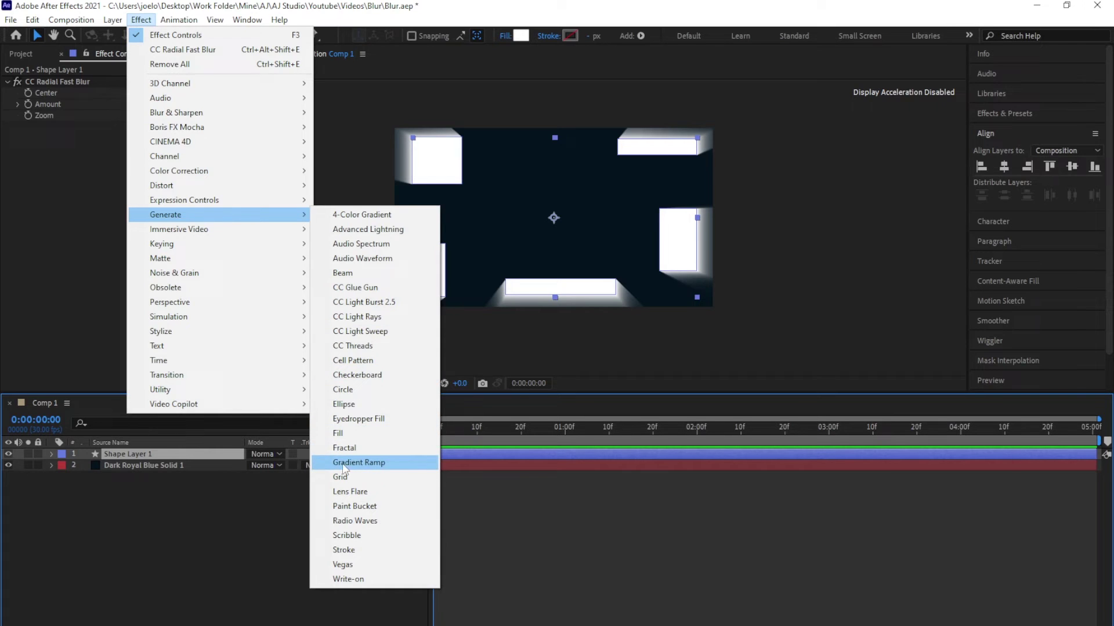
pyautogui.click(361, 463)
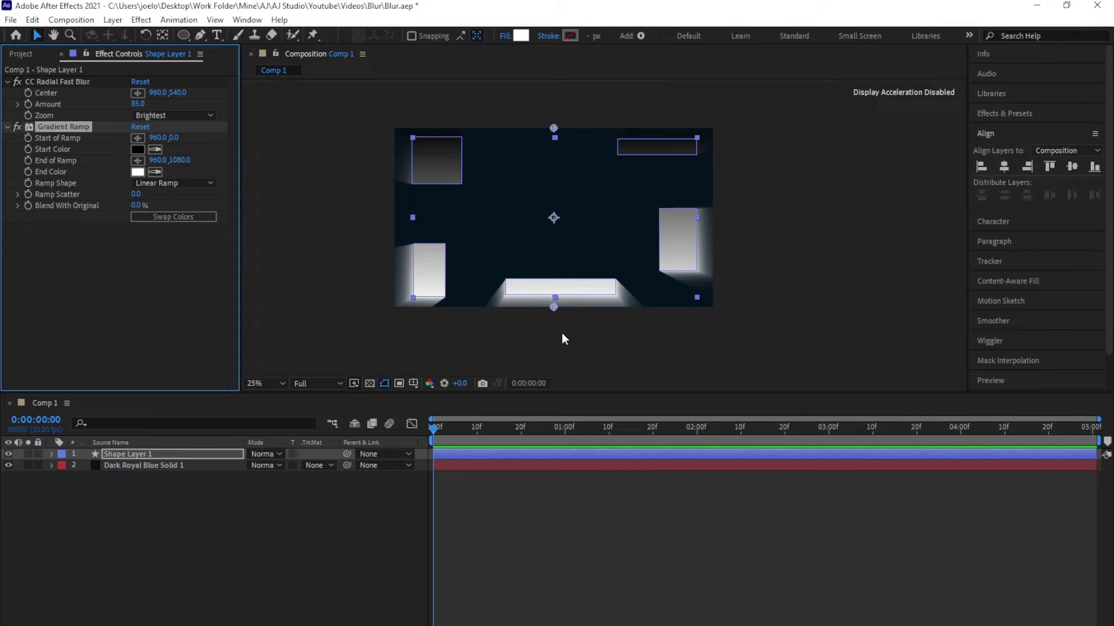
pyautogui.click(555, 129)
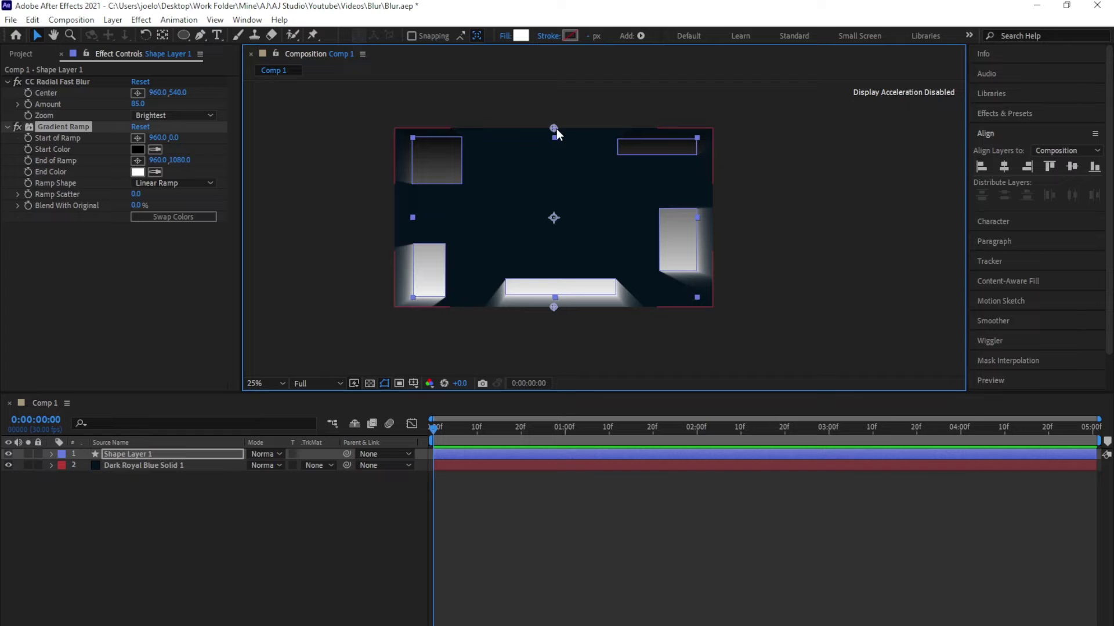
# Set the Gradient Ramp start colour to a slightly desaturated bright green.
pyautogui.click(139, 151)
pyautogui.click(573, 464)
pyautogui.click(545, 359)
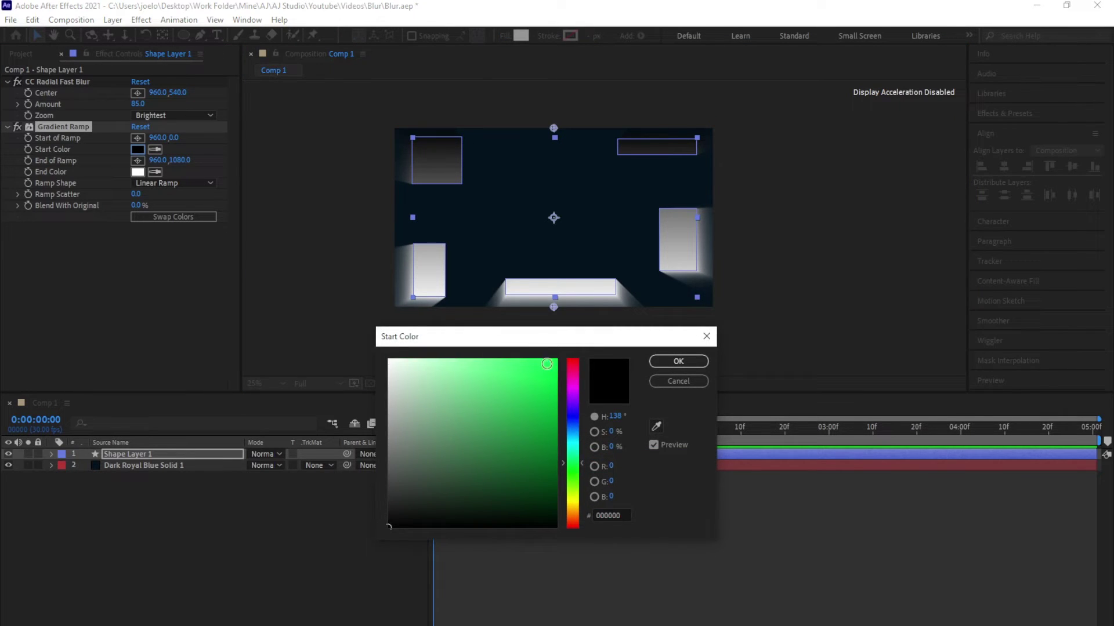
pyautogui.moveTo(545, 346); pyautogui.dragTo(527, 344)
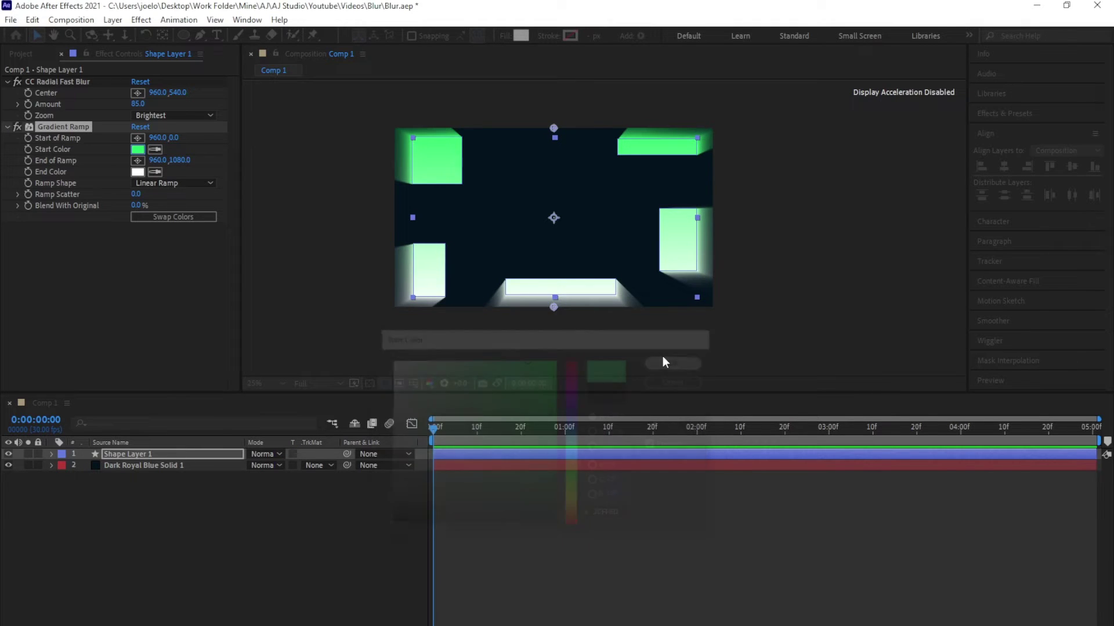
pyautogui.click(662, 359)
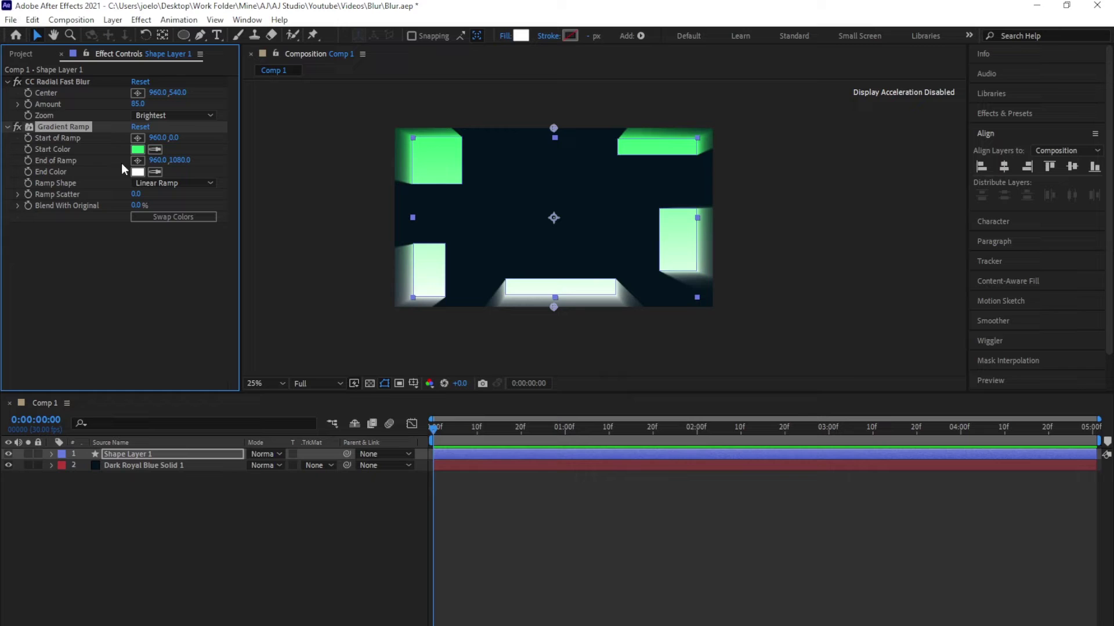
# Set the ramp end colour to yellow-green CEFF59 and move the end point lower.
pyautogui.click(138, 171)
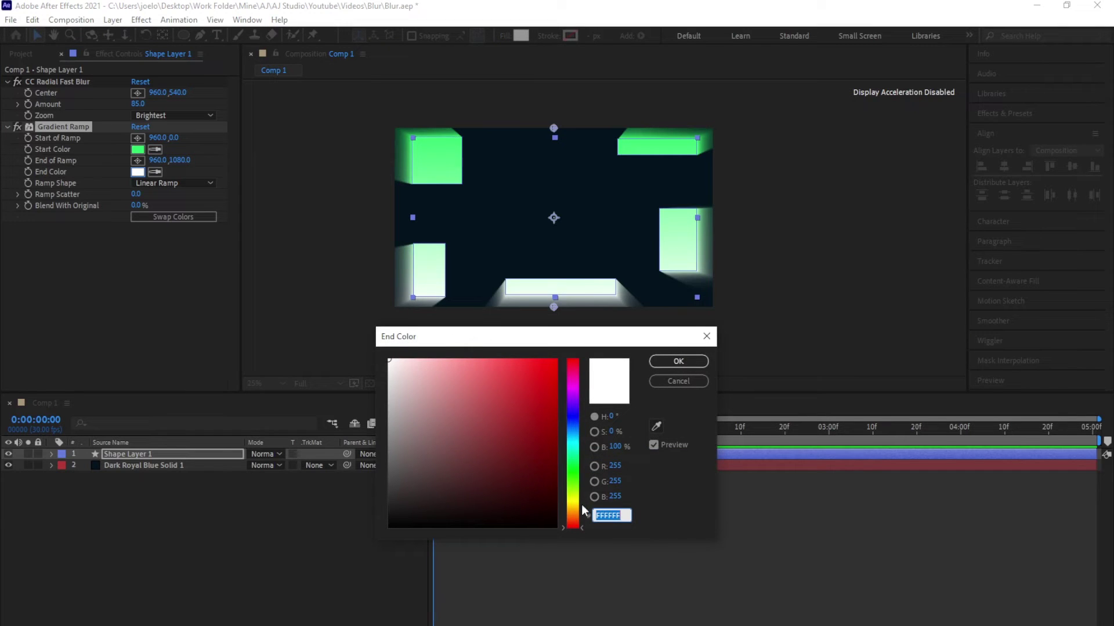
pyautogui.moveTo(583, 510); pyautogui.dragTo(578, 492)
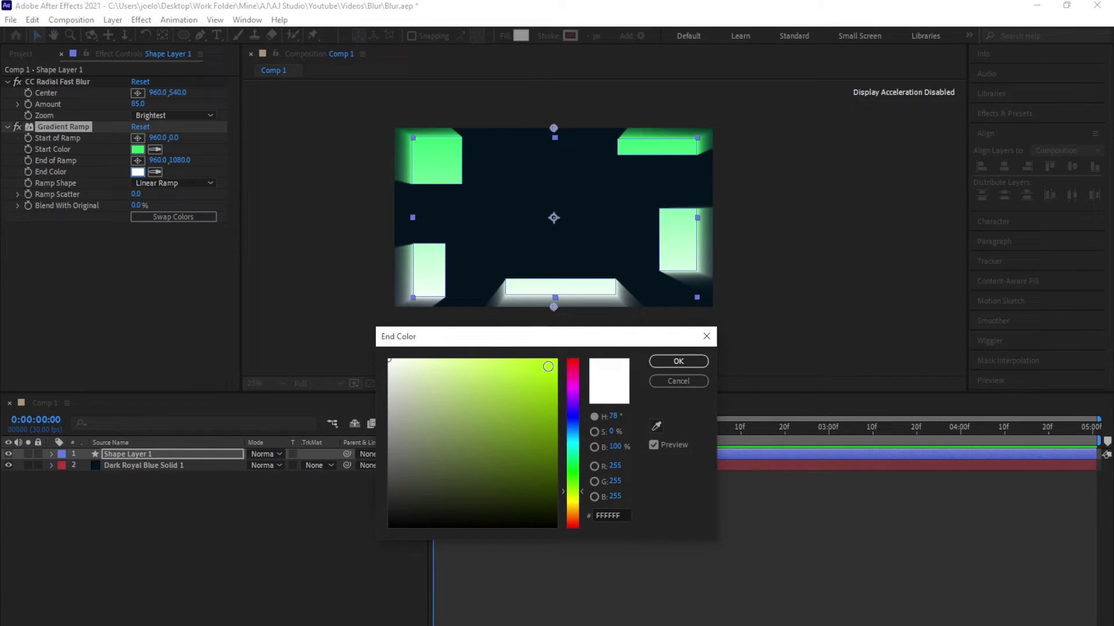
pyautogui.moveTo(547, 367)
pyautogui.mouseDown()
pyautogui.moveTo(522, 339)
pyautogui.moveTo(498, 341)
pyautogui.mouseUp()
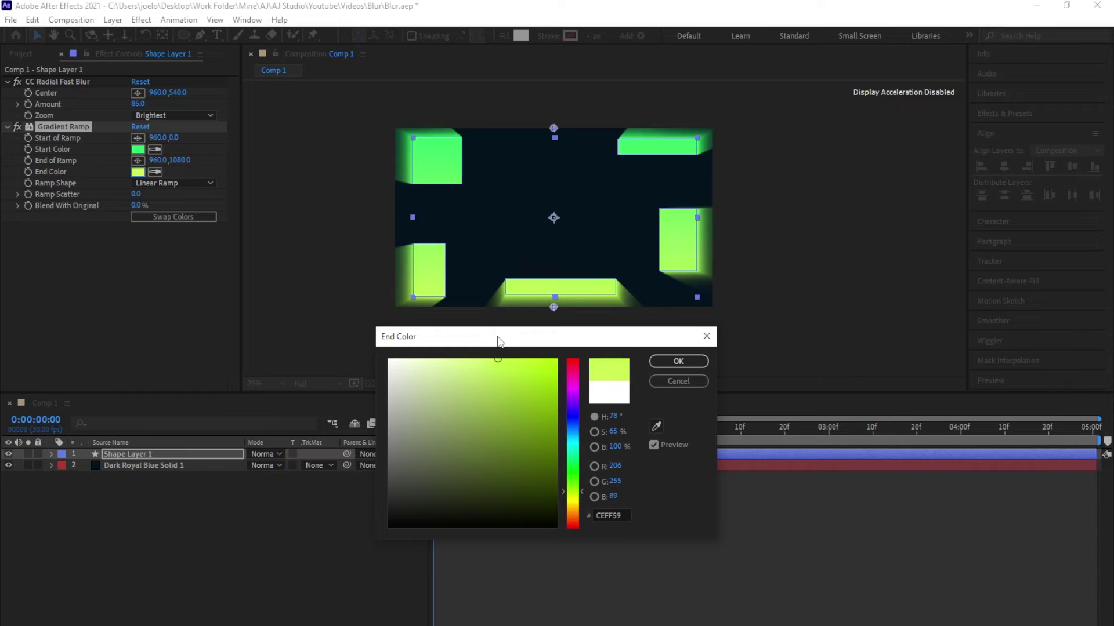
pyautogui.click(678, 361)
pyautogui.moveTo(561, 307); pyautogui.dragTo(377, 318)
# Drag the ramp start to the upper right and the end point to -212,1204 at lower left.
pyautogui.moveTo(554, 128); pyautogui.dragTo(734, 113)
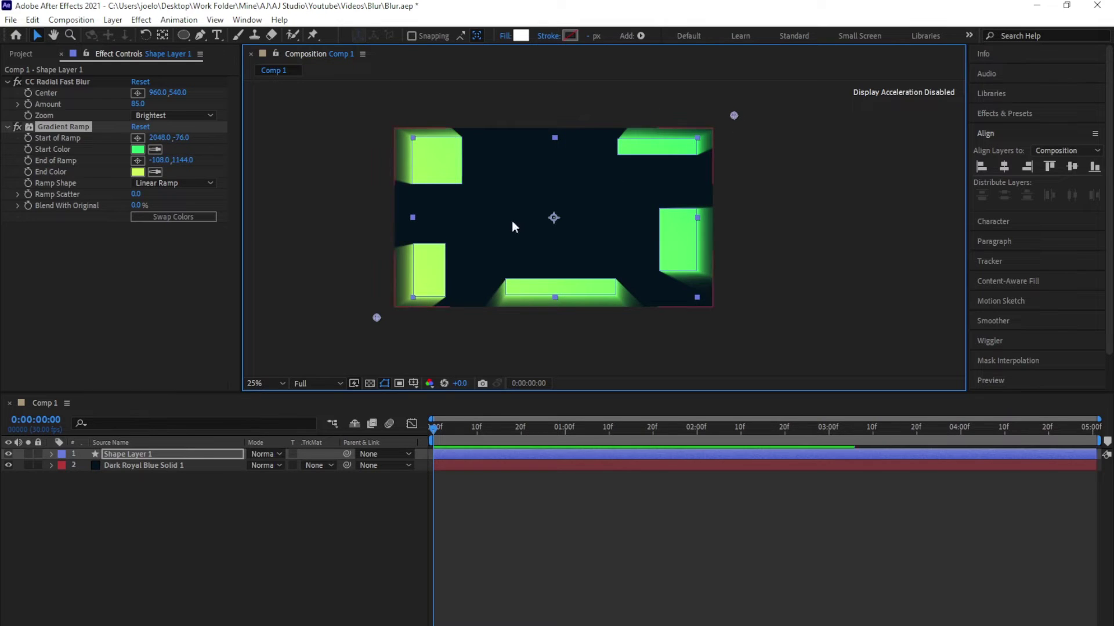
pyautogui.moveTo(371, 332); pyautogui.dragTo(362, 339)
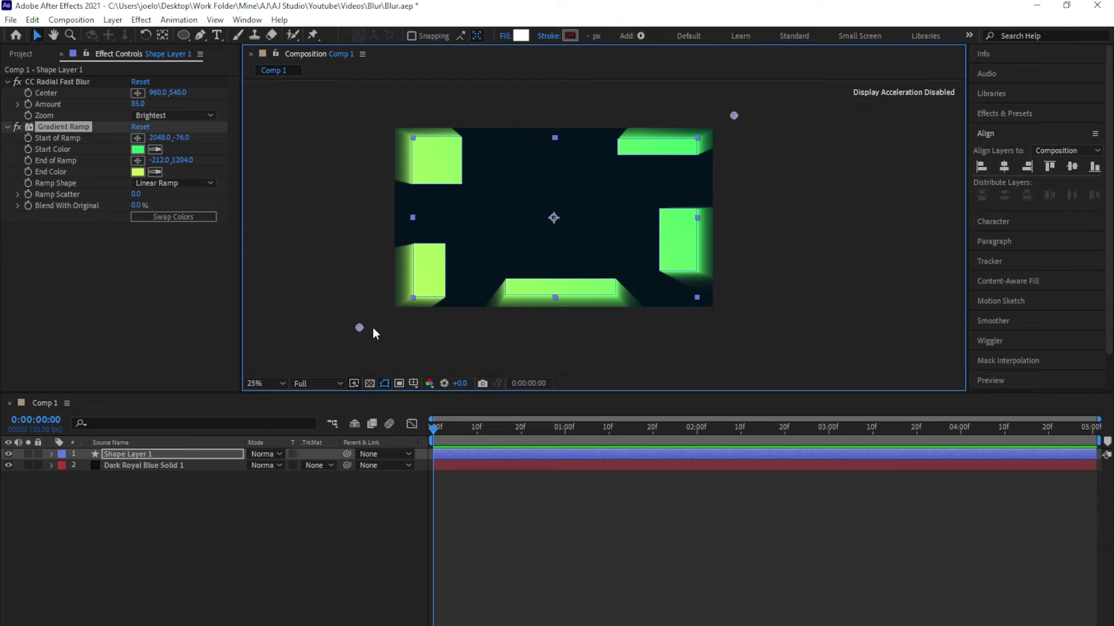
# Draw a white circle with the Ellipse tool on a new shape layer.
pyautogui.click(187, 35)
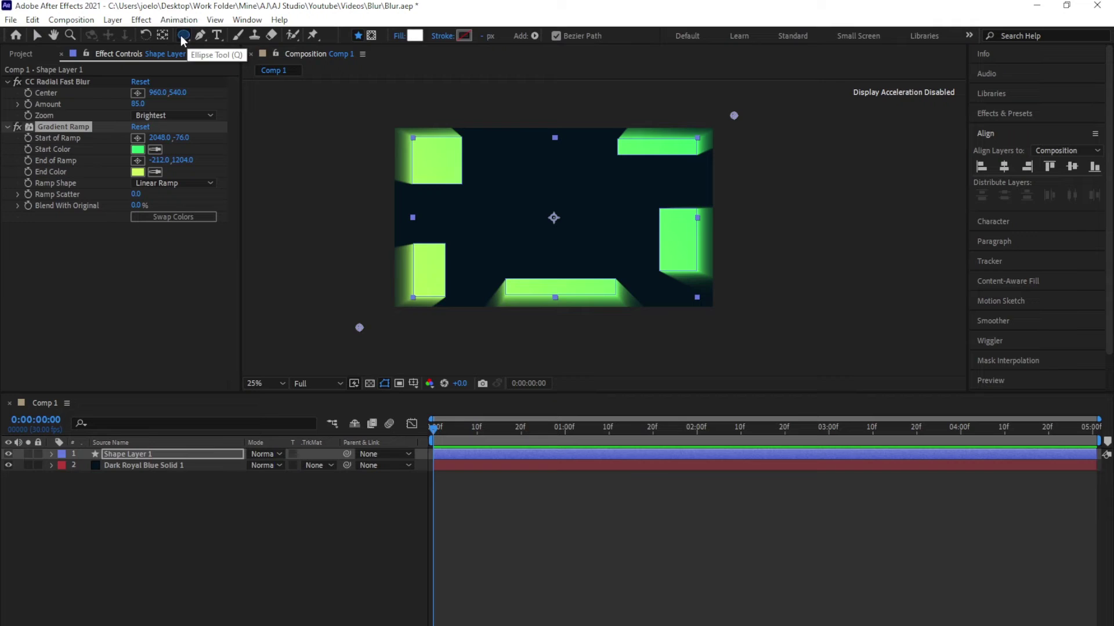
pyautogui.hotkey('ctrl', 'shift', 'a')
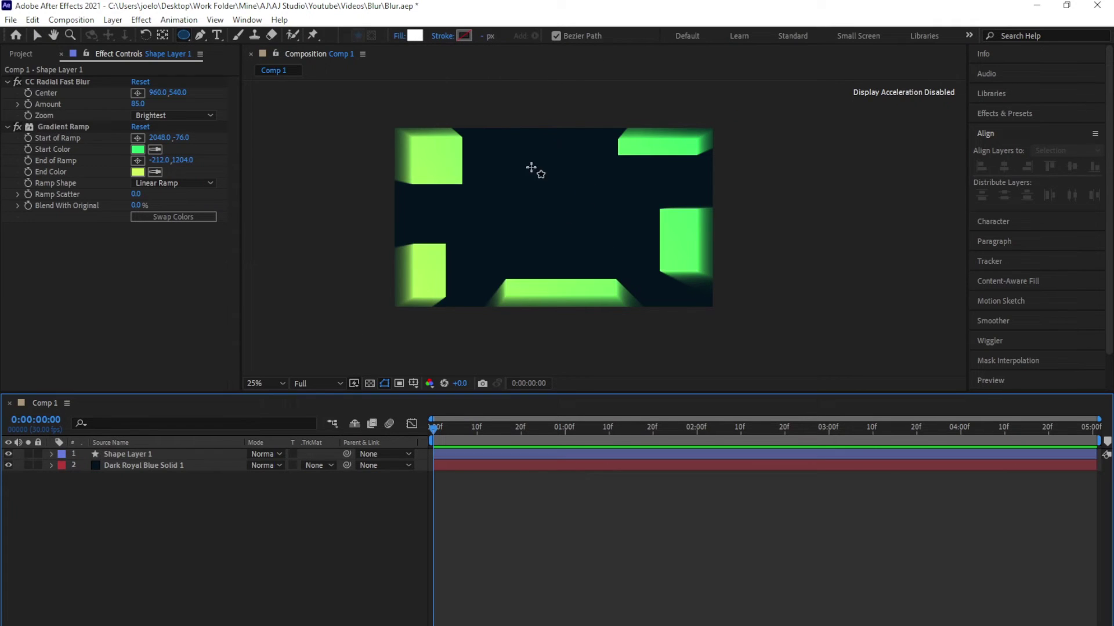
pyautogui.moveTo(531, 205); pyautogui.dragTo(563, 228)
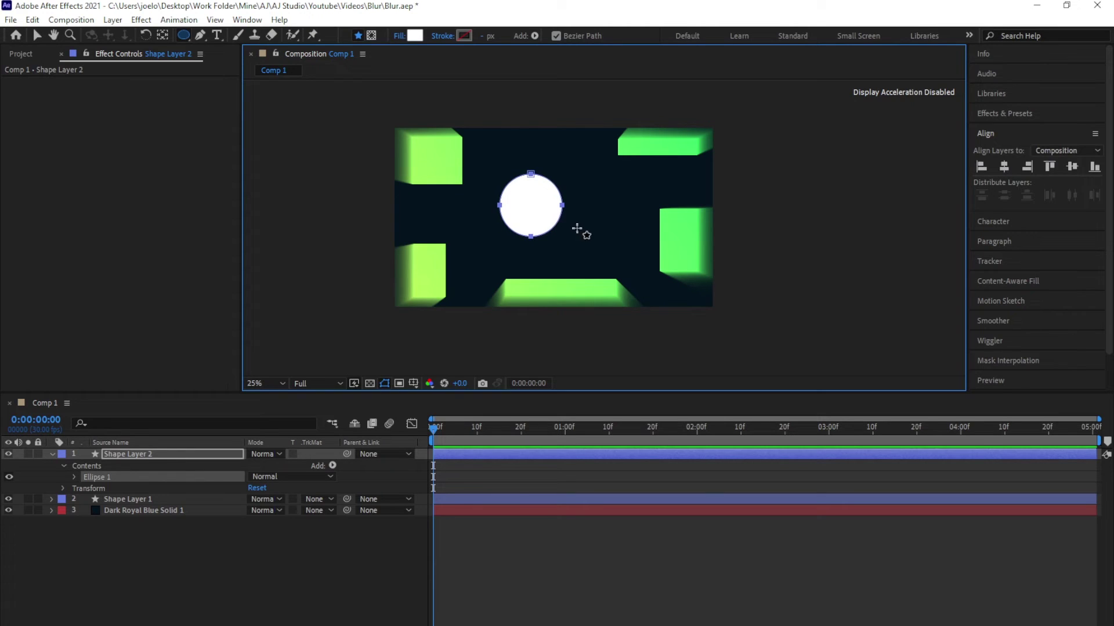
pyautogui.click(162, 34)
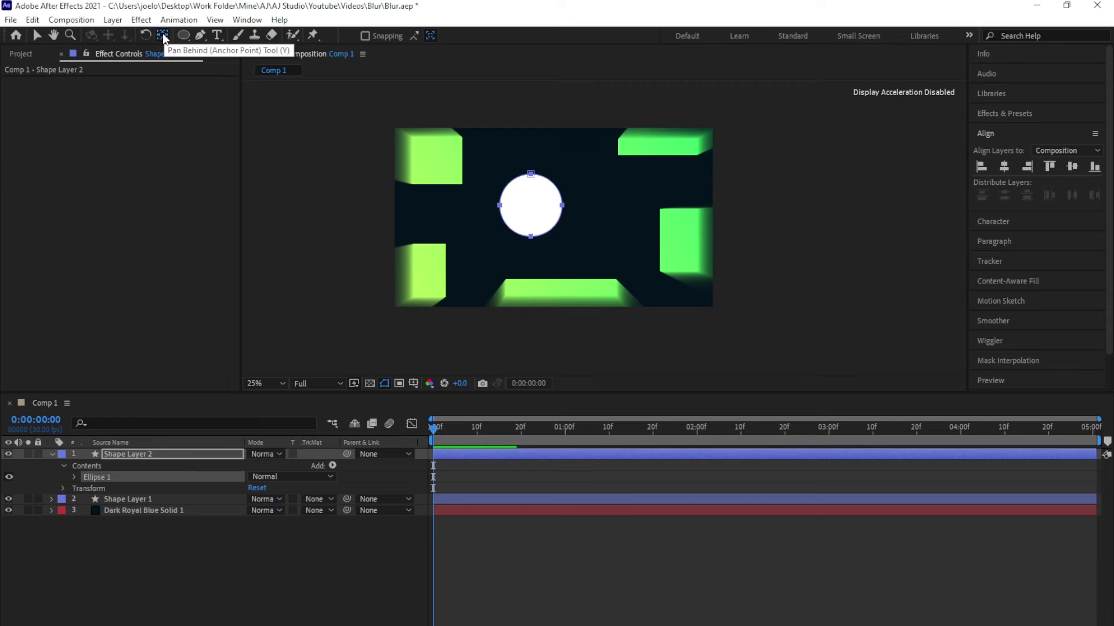
# Centre the circle horizontally and vertically, and move Shape Layer 2 below Shape Layer 1.
pyautogui.click(1003, 167)
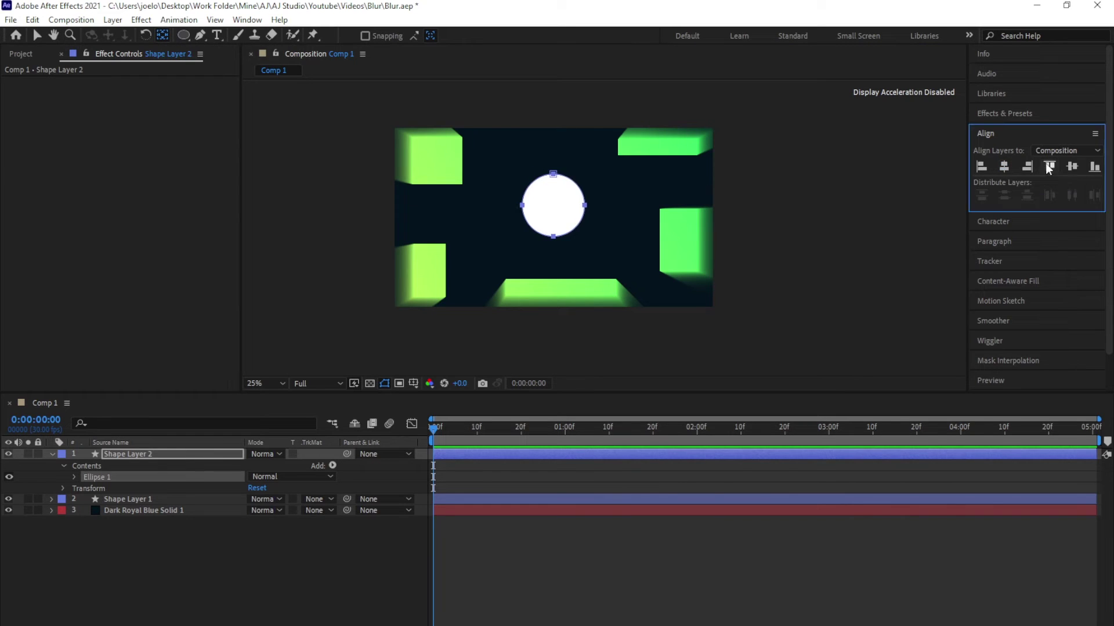
pyautogui.click(1071, 167)
pyautogui.press('v')
pyautogui.moveTo(127, 454)
pyautogui.mouseDown()
pyautogui.moveTo(124, 469)
pyautogui.moveTo(134, 465)
pyautogui.mouseUp()
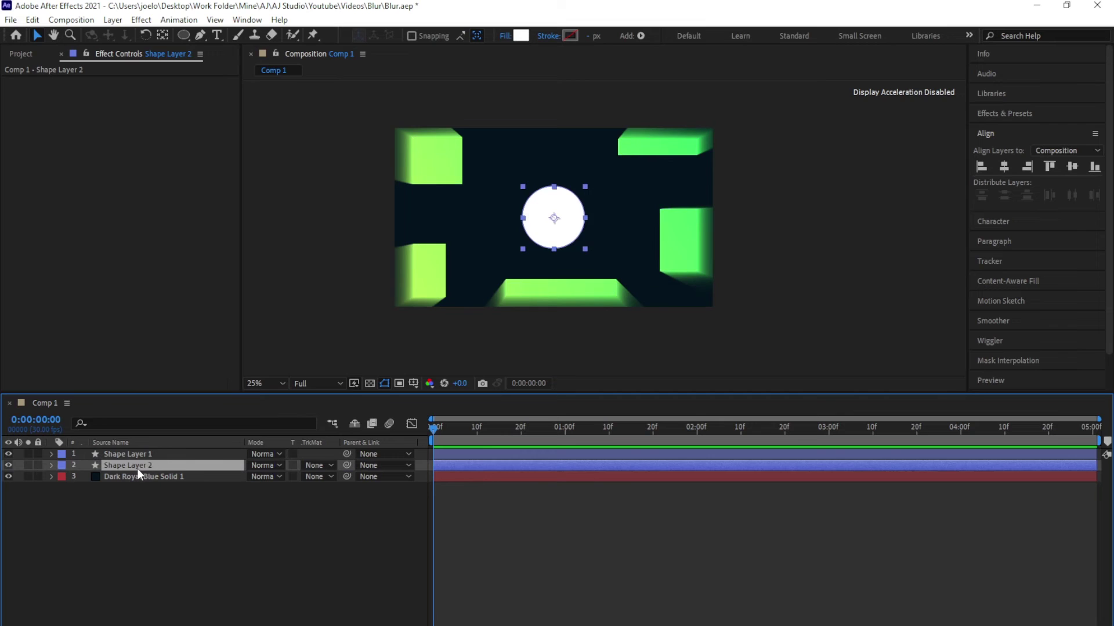
# Rename the new shape layer to 'circle'.
pyautogui.press('Return')
pyautogui.write('circle')
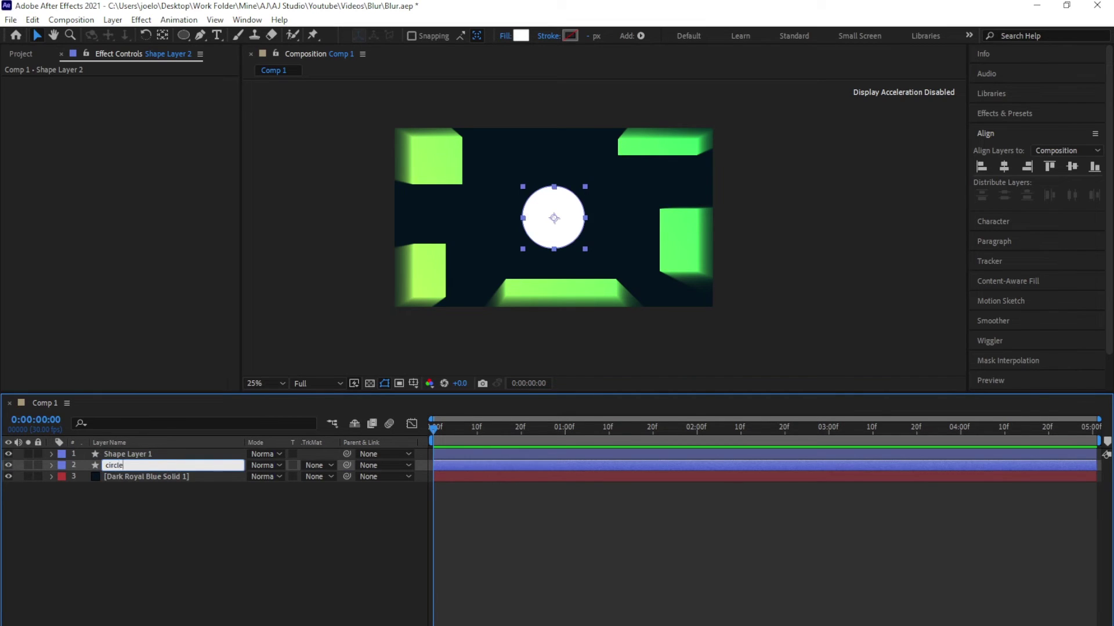
pyautogui.press('Return')
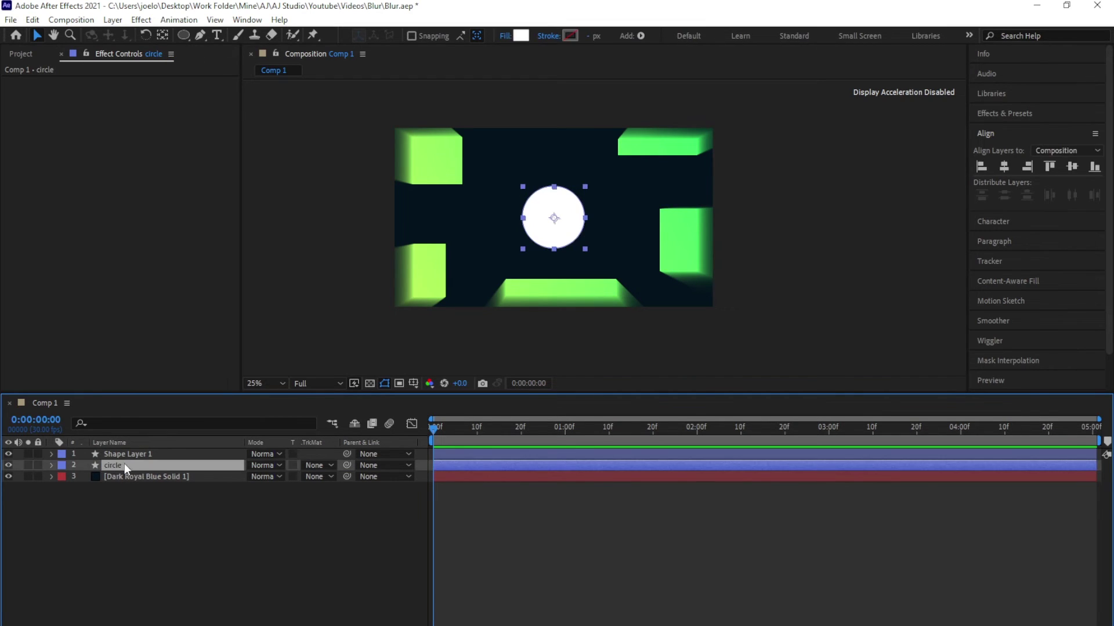
# Add a wiggle(1,500) expression to the circle's Position and preview the motion.
pyautogui.press('p')
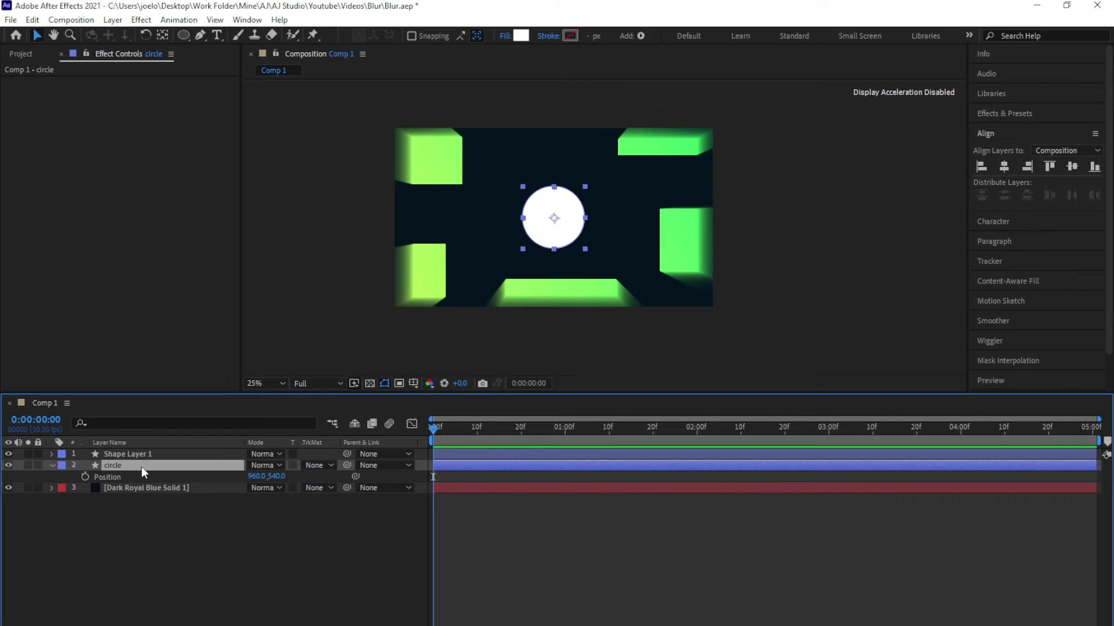
pyautogui.keyDown('alt'); pyautogui.click(85, 476); pyautogui.keyUp('alt')
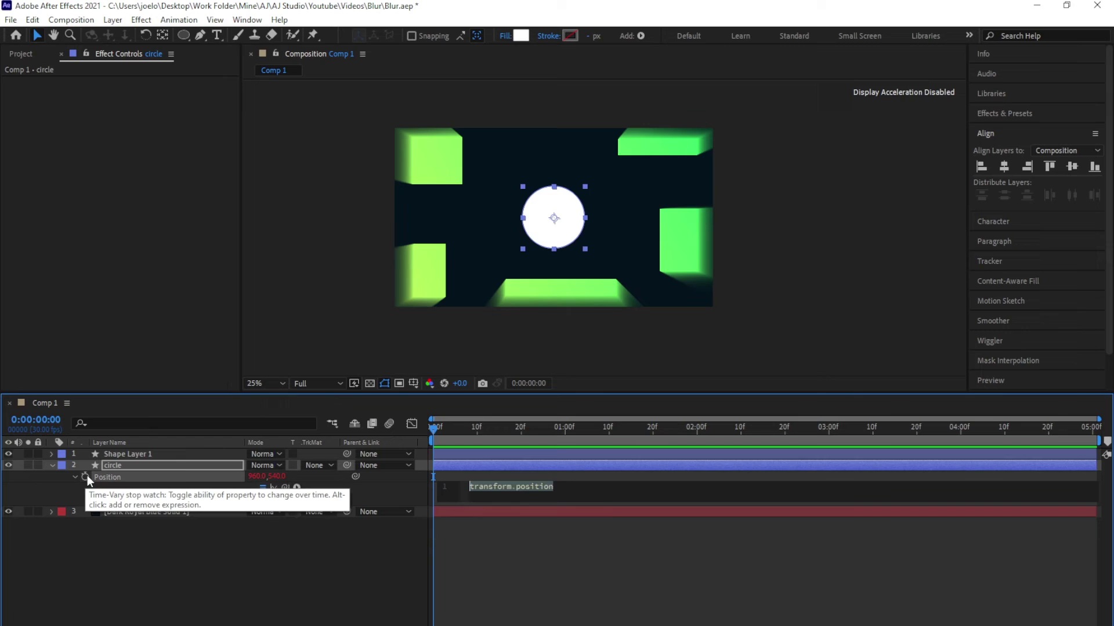
pyautogui.write('wiggle(')
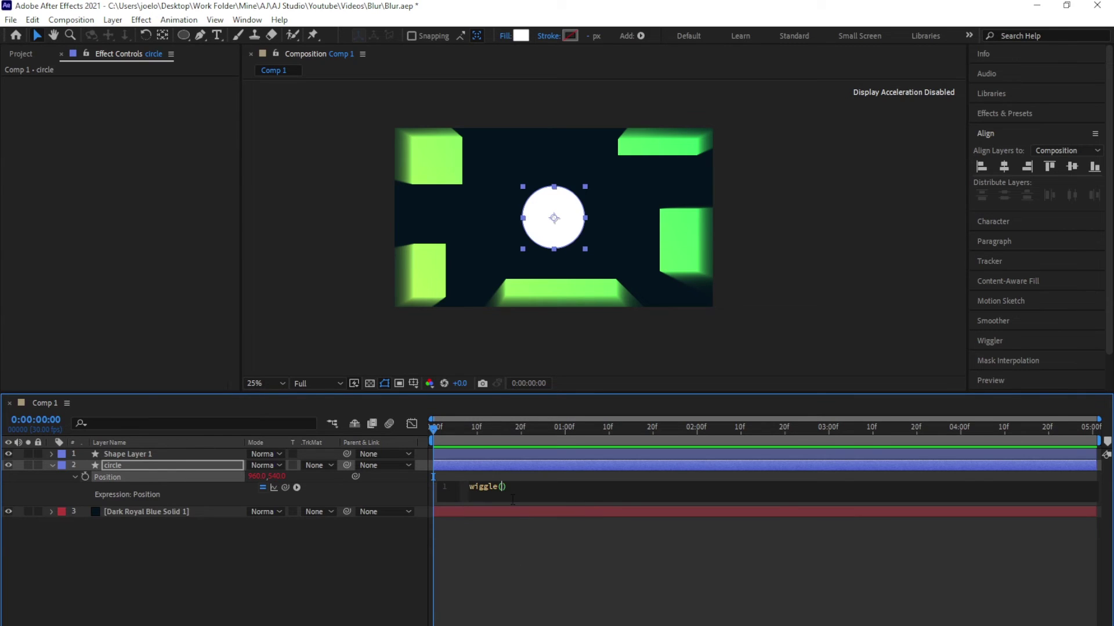
pyautogui.write('1,4')
pyautogui.press('BackSpace')
pyautogui.write('500')
pyautogui.click(434, 434)
pyautogui.press('space')
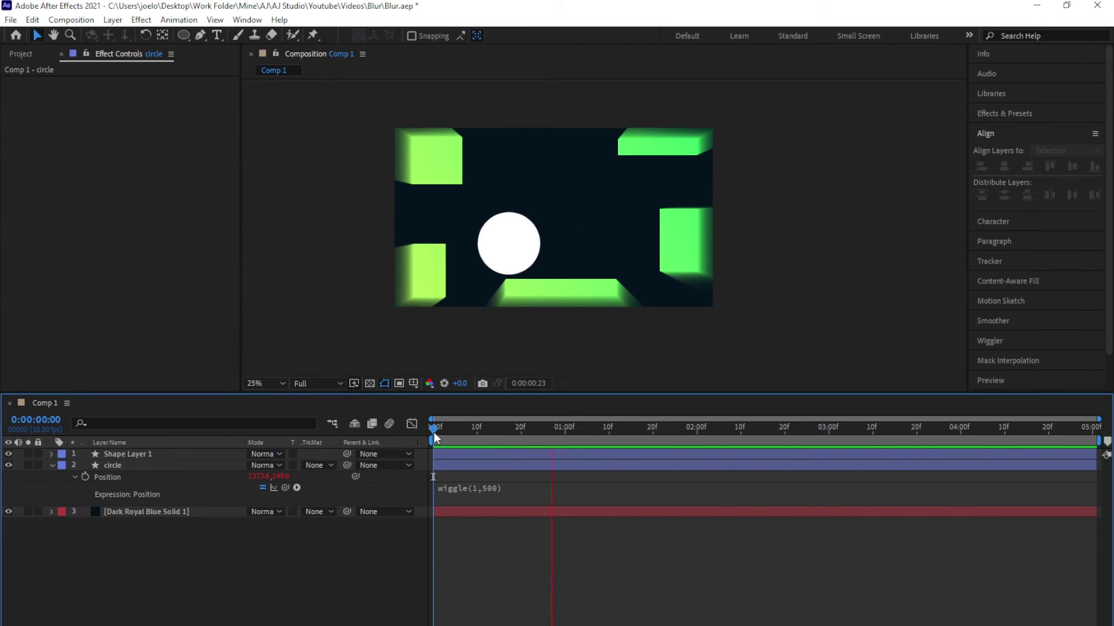
pyautogui.press('space')
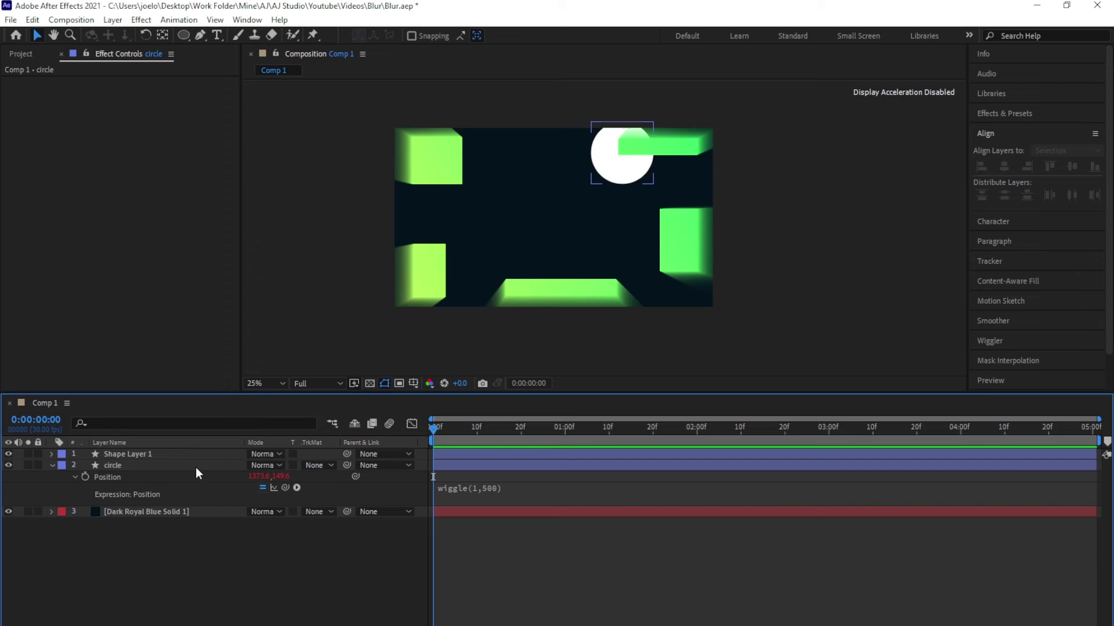
# Pickwhip Shape Layer 1's CC Radial Fast Blur Center to the circle layer's Position.
pyautogui.click(135, 456)
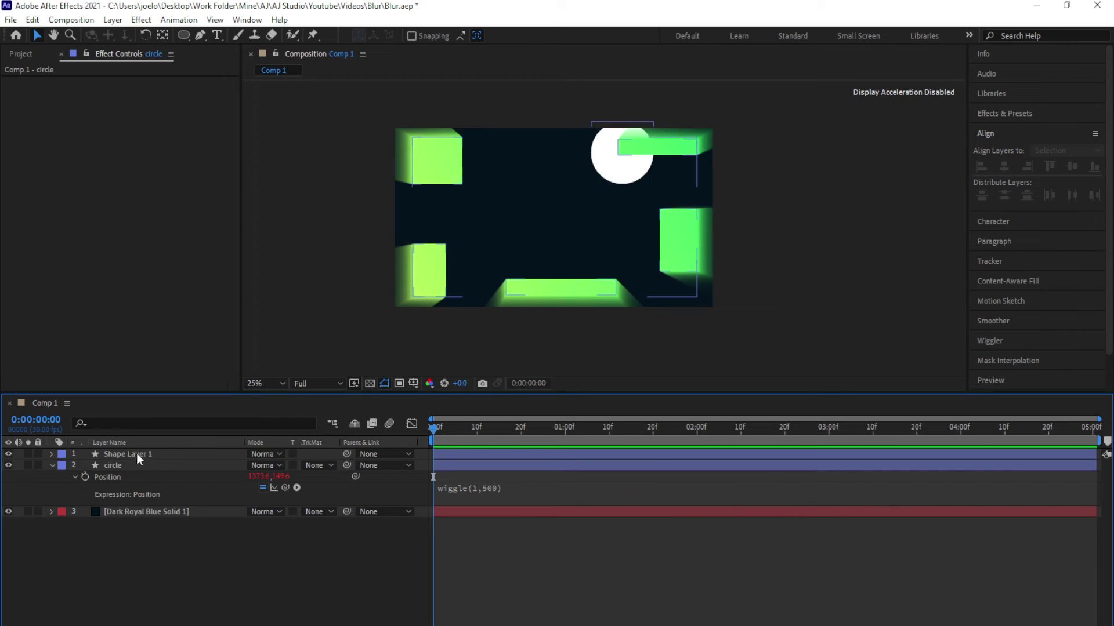
pyautogui.click(136, 454)
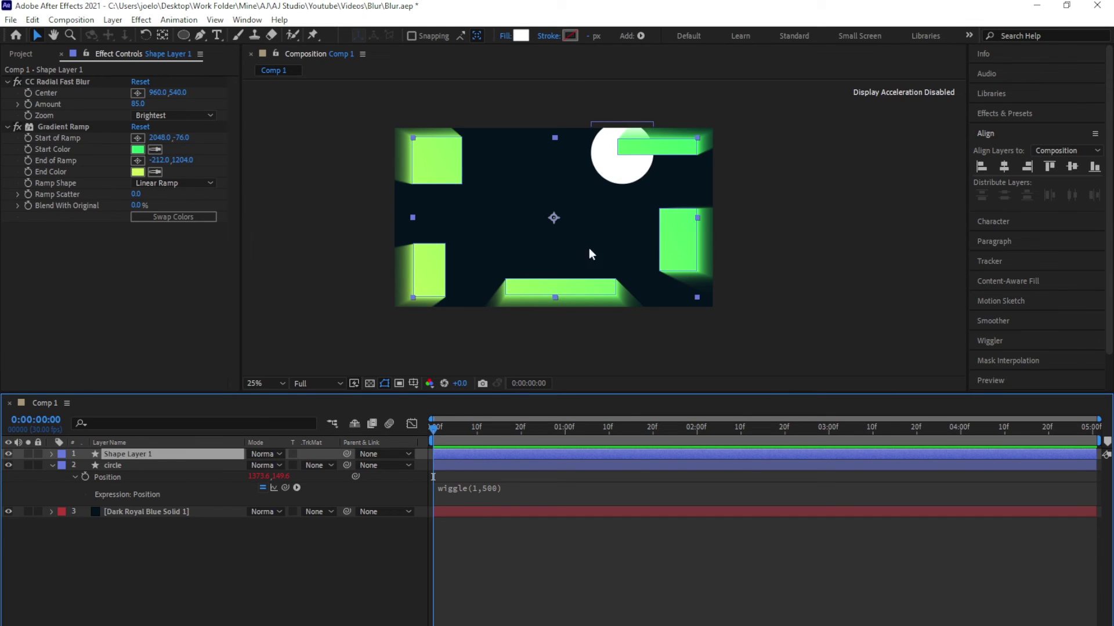
pyautogui.click(567, 224)
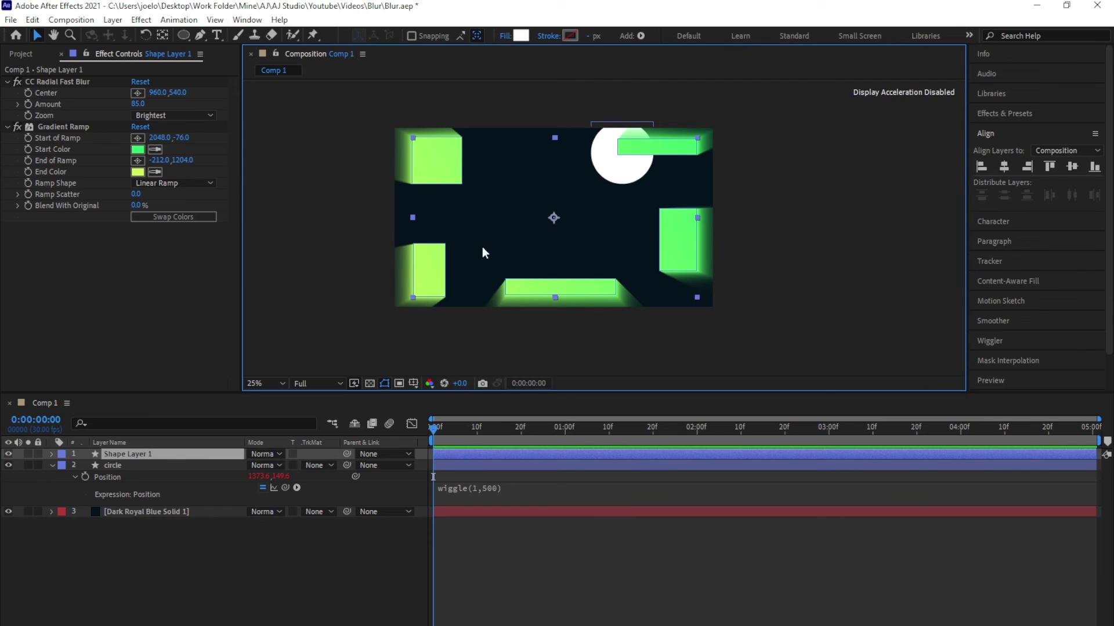
pyautogui.click(50, 454)
pyautogui.click(64, 477)
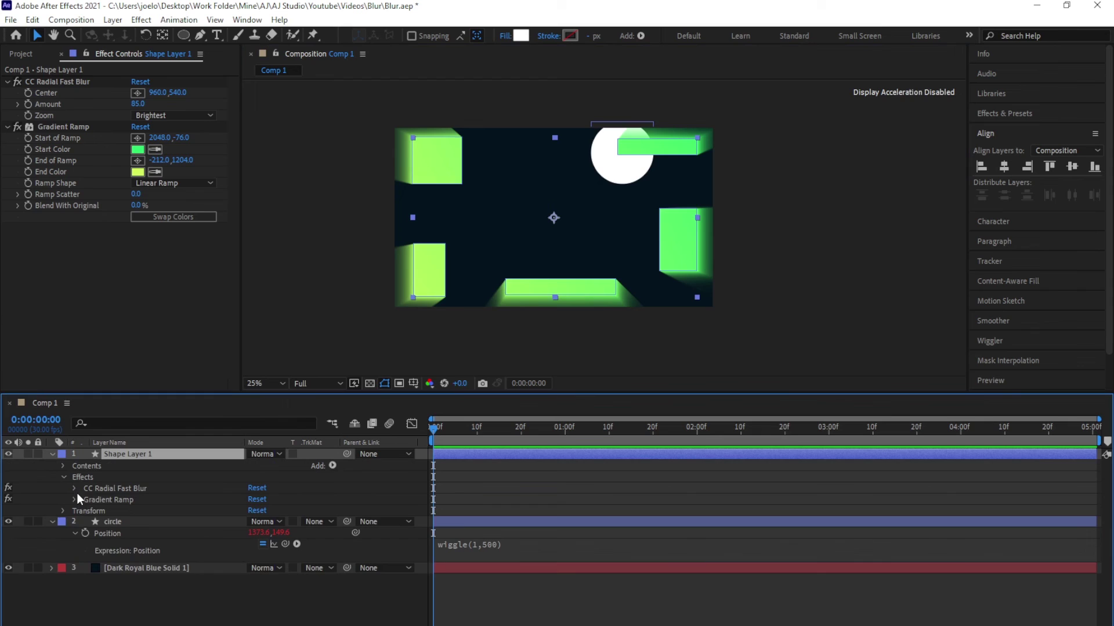
pyautogui.click(74, 489)
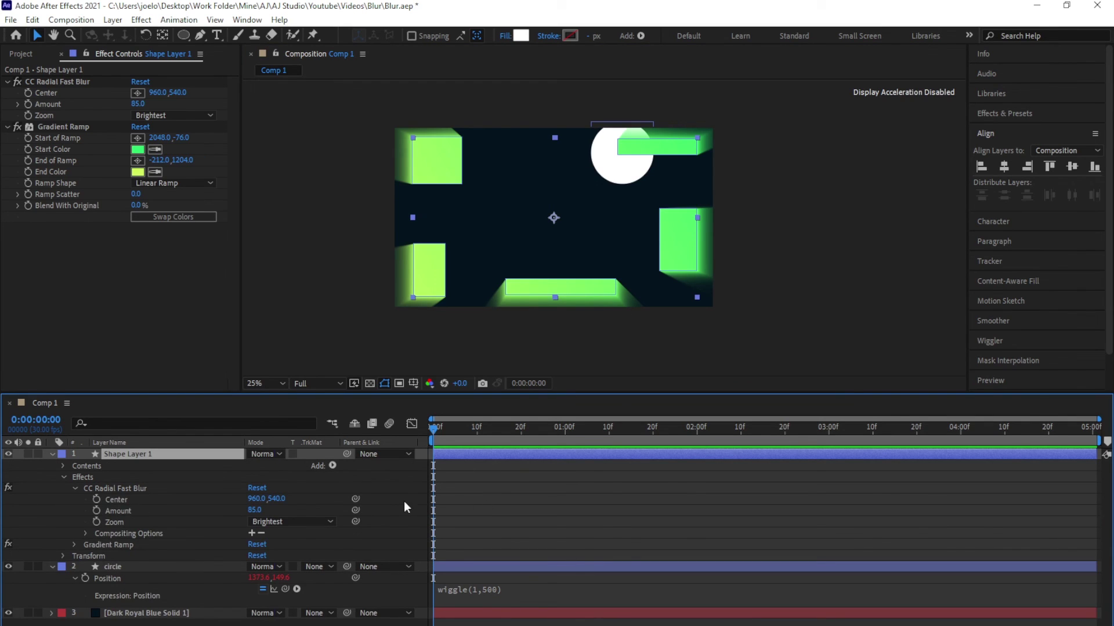
pyautogui.moveTo(356, 499); pyautogui.dragTo(113, 575)
pyautogui.moveTo(113, 575); pyautogui.dragTo(114, 575)
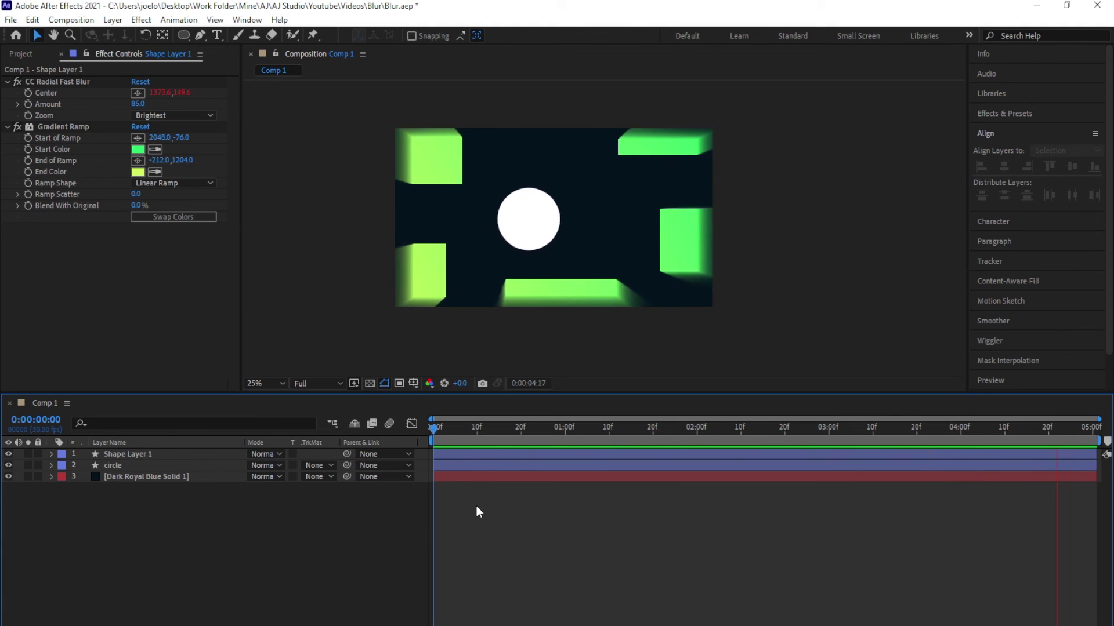